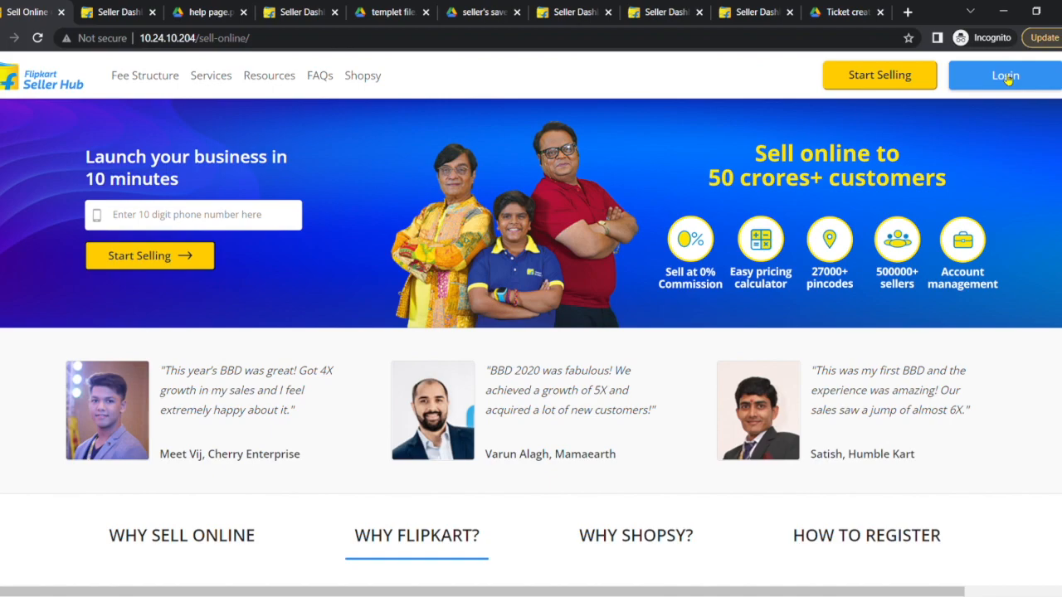
Log in as the seller and bring up the Seller Dashboard's My Orders page
left_click(1005, 76)
left_click(639, 371)
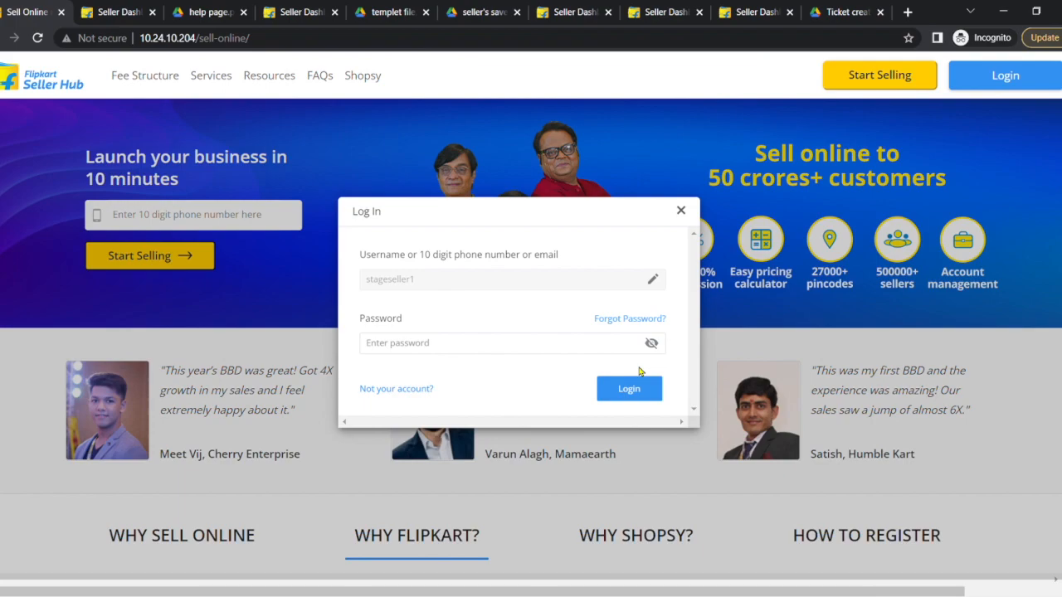
key("ctrl+Tab")
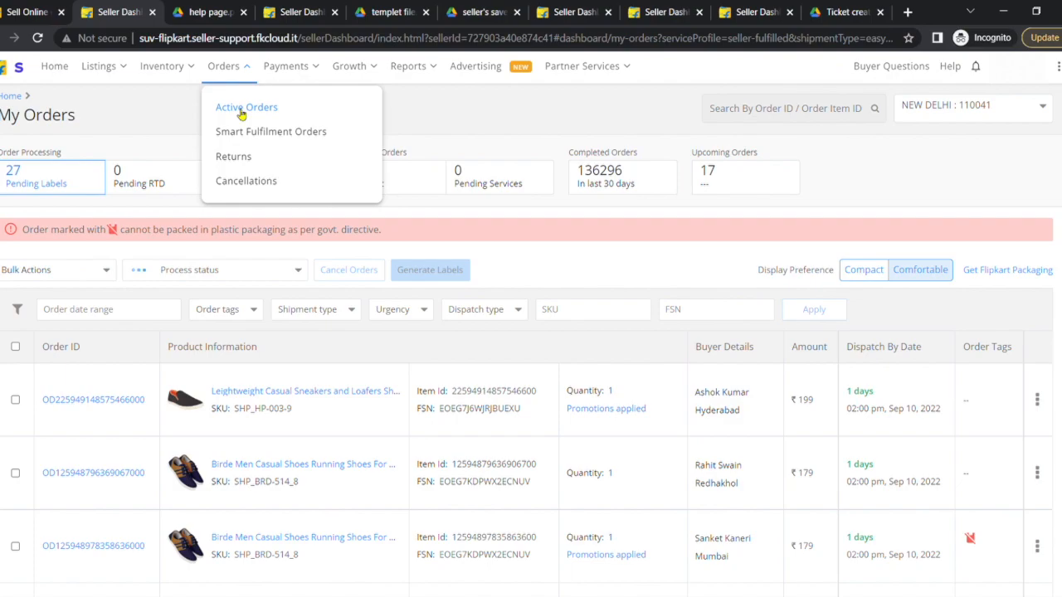
triple_click(73, 120)
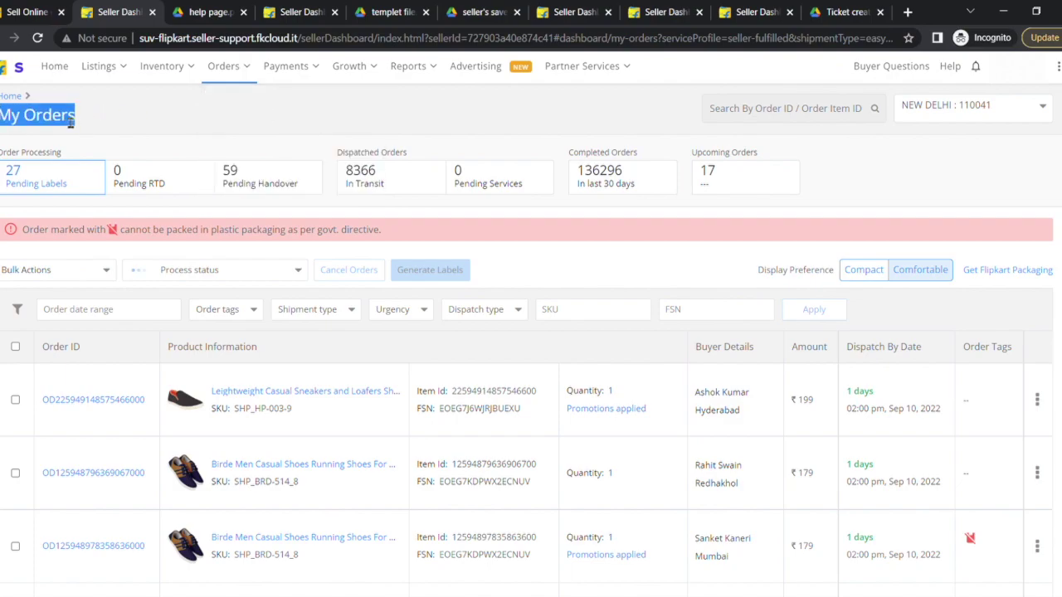
Show Pending Handover orders (Ekart 44, Delhivery 15) and download the orders list CSV
left_click(264, 185)
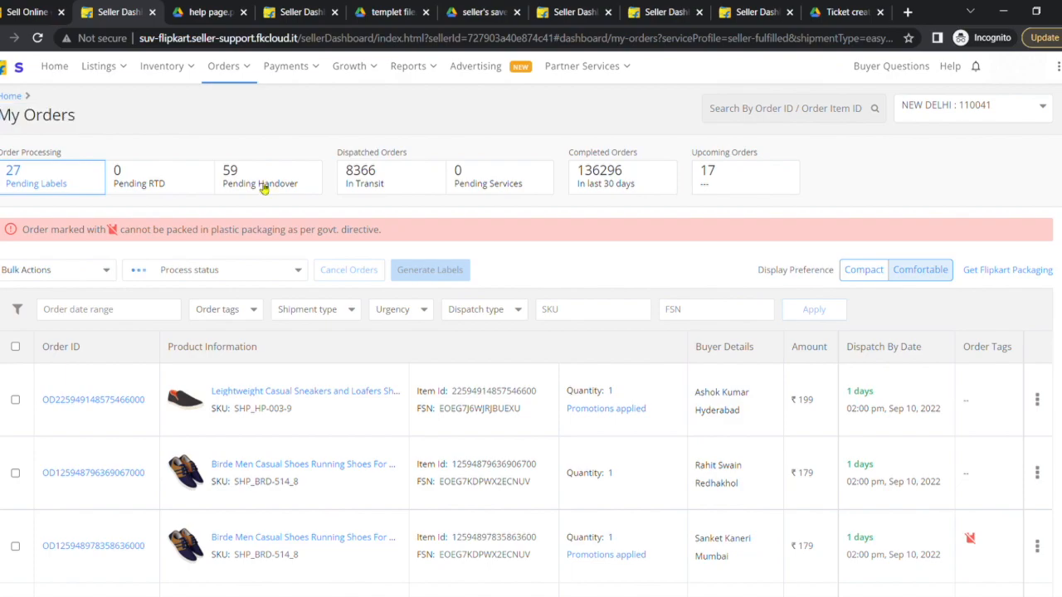
triple_click(35, 342)
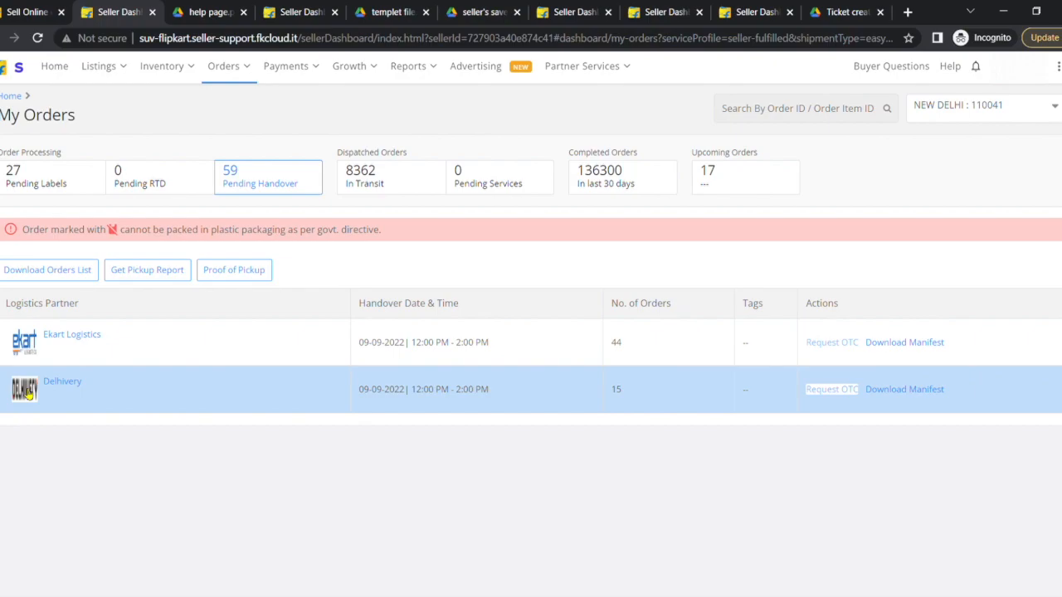
key("ctrl+Tab")
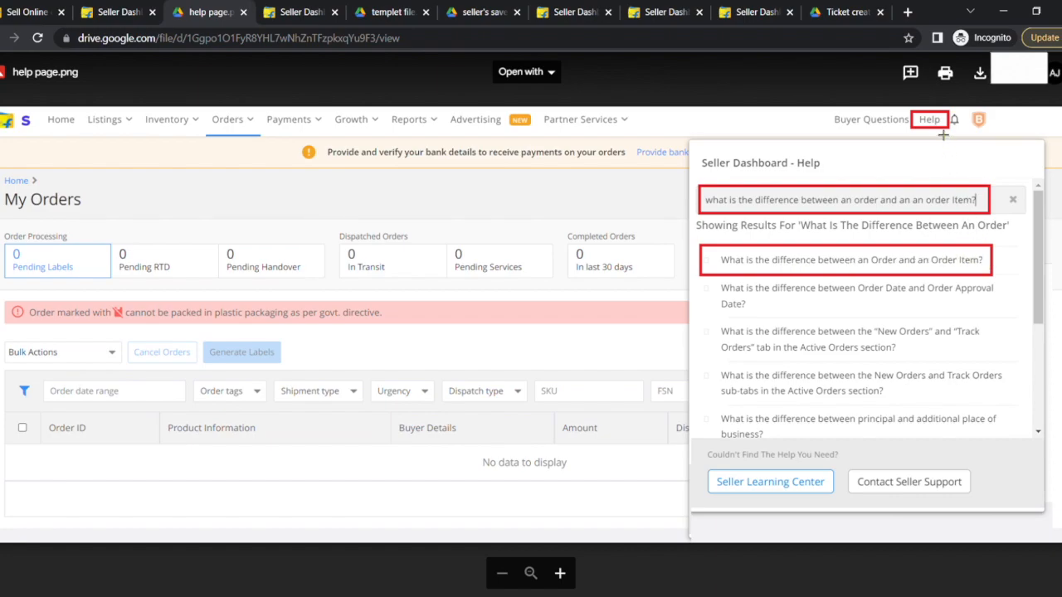
left_click(143, 10)
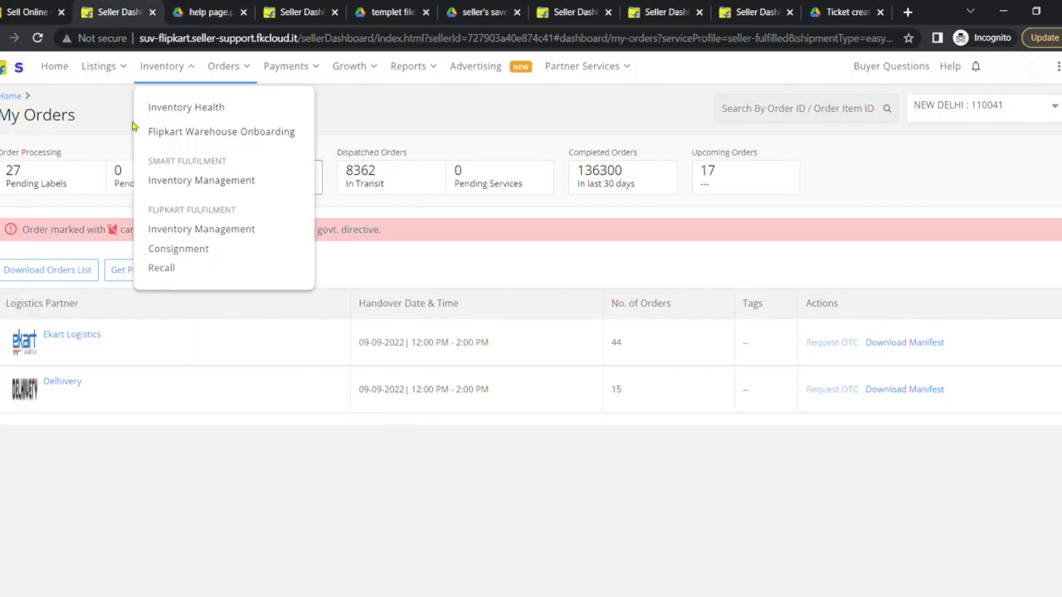
left_click(66, 277)
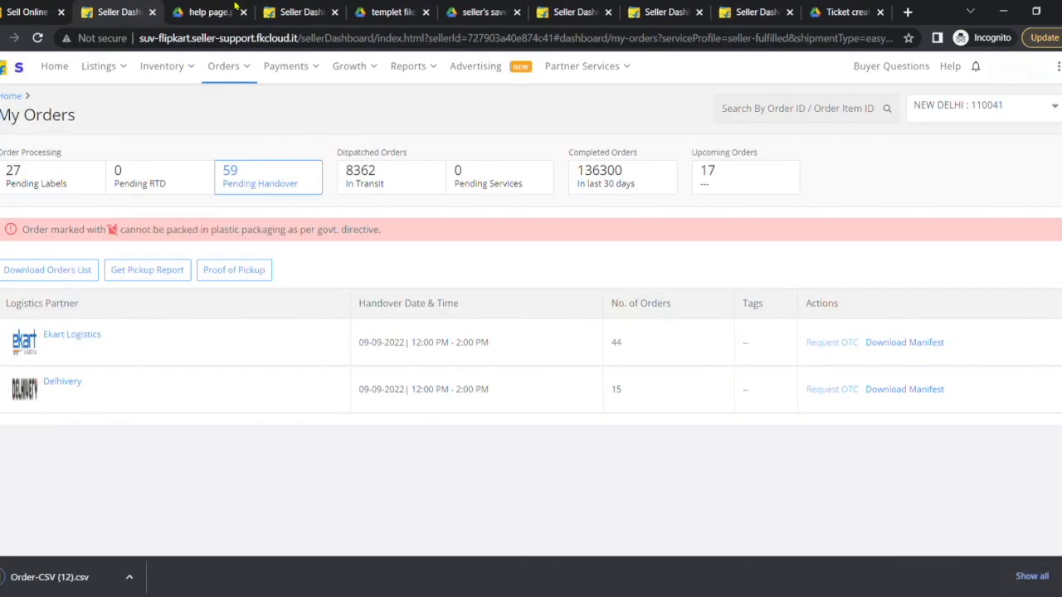
View the template spreadsheet image, then the 'When would pickup happen?' help article
left_click(378, 10)
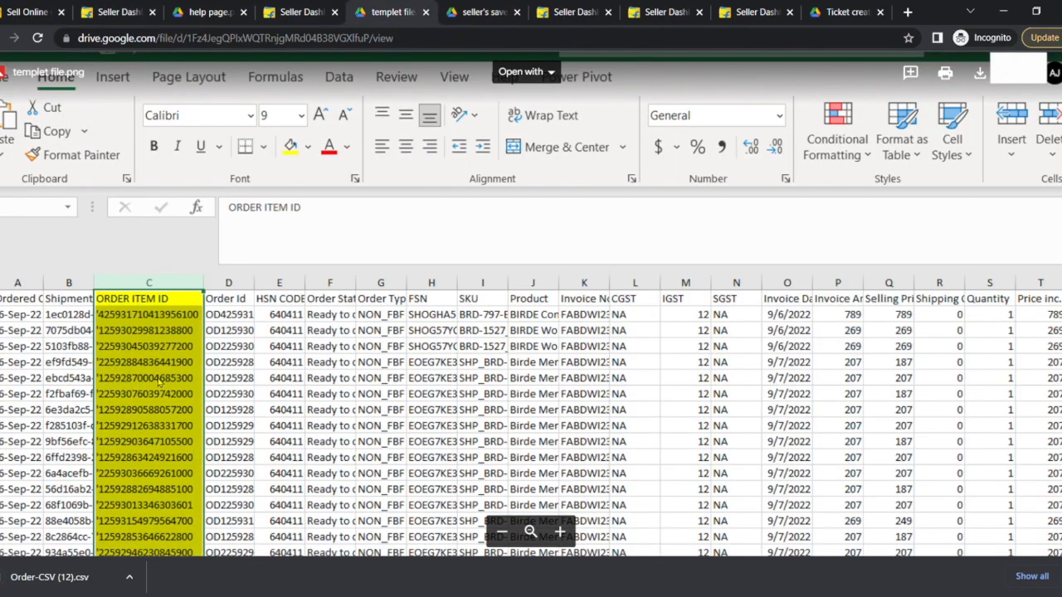
left_click(301, 10)
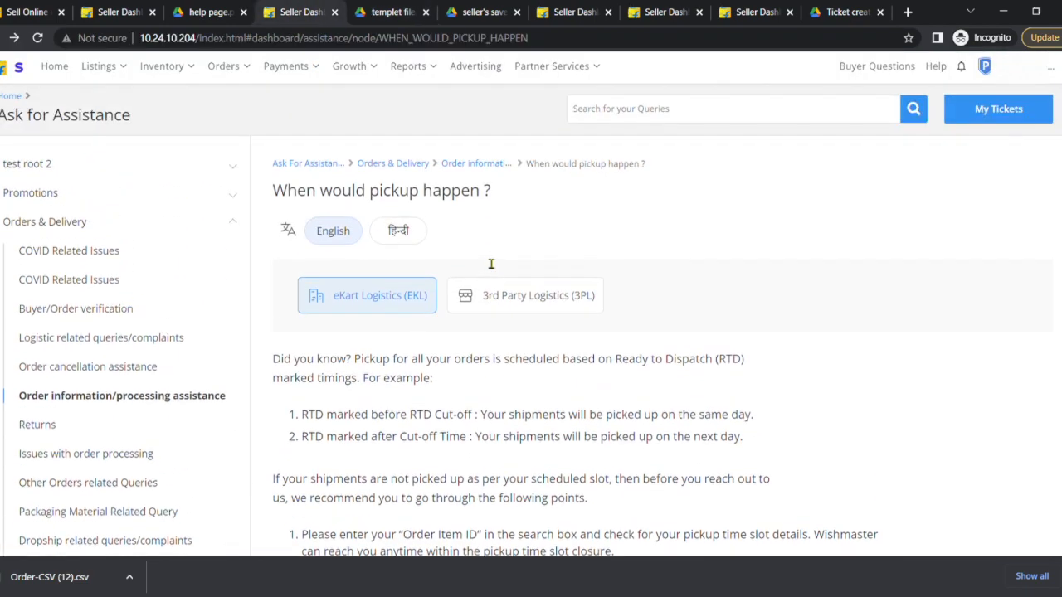
Review the article's Order Item Id form and view the template's ORDER ITEM ID column
triple_click(387, 190)
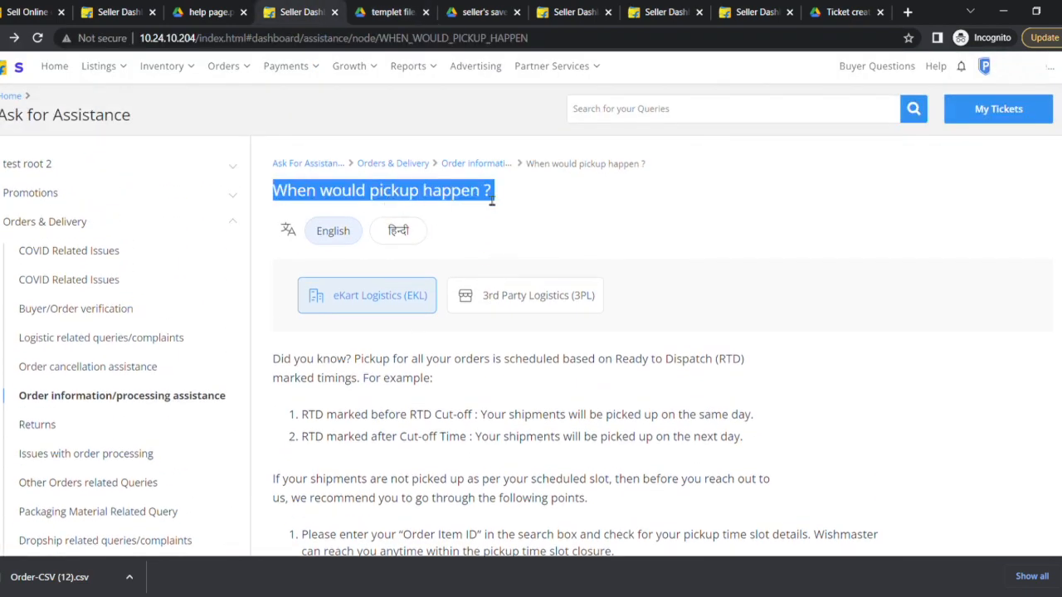
scroll(556, 196, "down", 3)
scroll(561, 199, "down", 4)
scroll(561, 199, "down", 3)
scroll(540, 214, "down", 1)
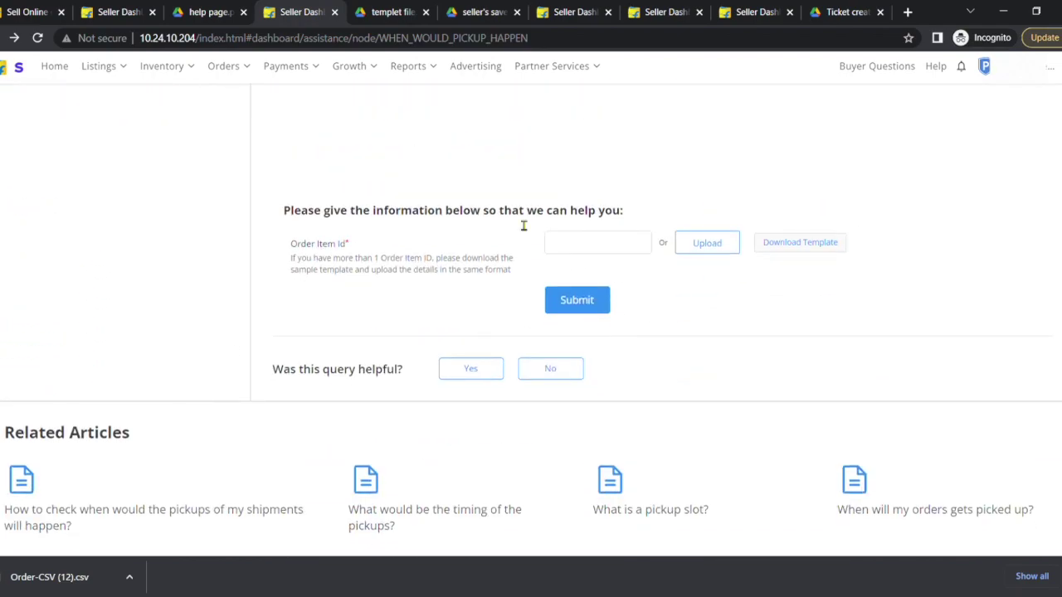
triple_click(316, 244)
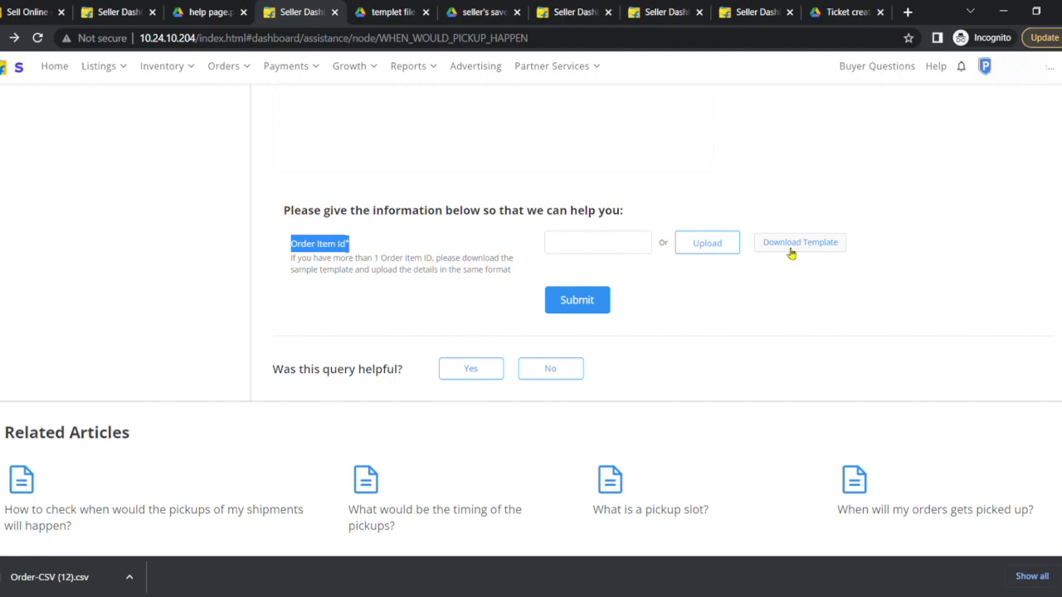
left_click(386, 12)
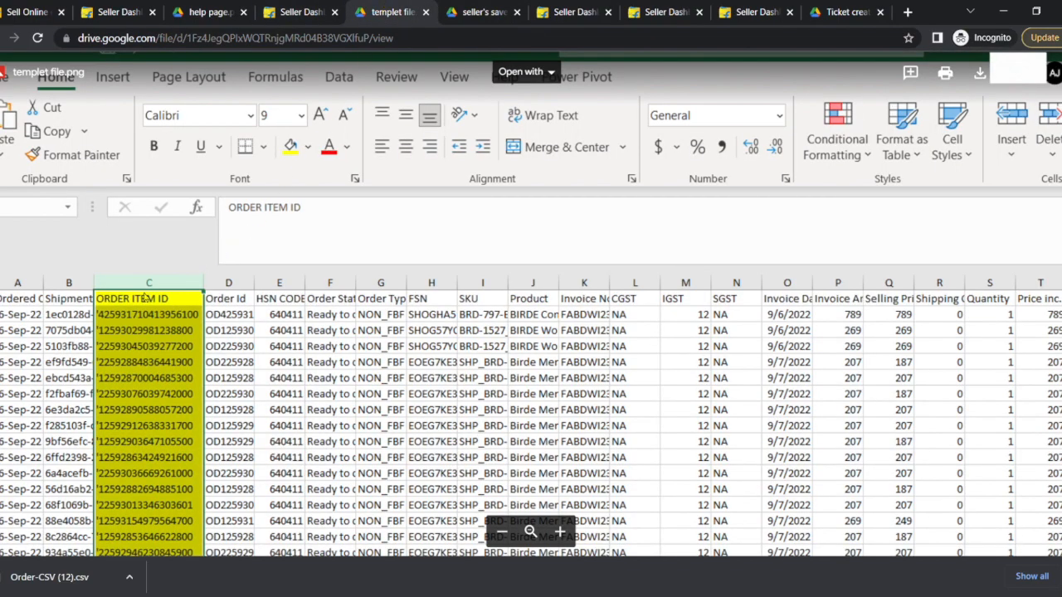
View the saved Order Item IDs sheet, then return to the form with the bulk file uploaded
left_click(524, 8)
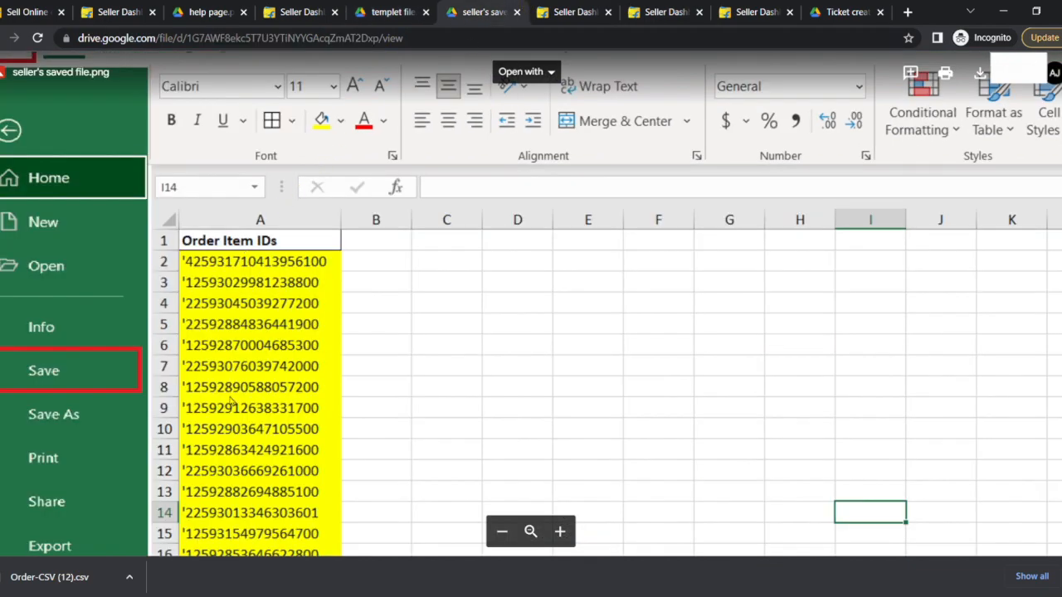
left_click(581, 11)
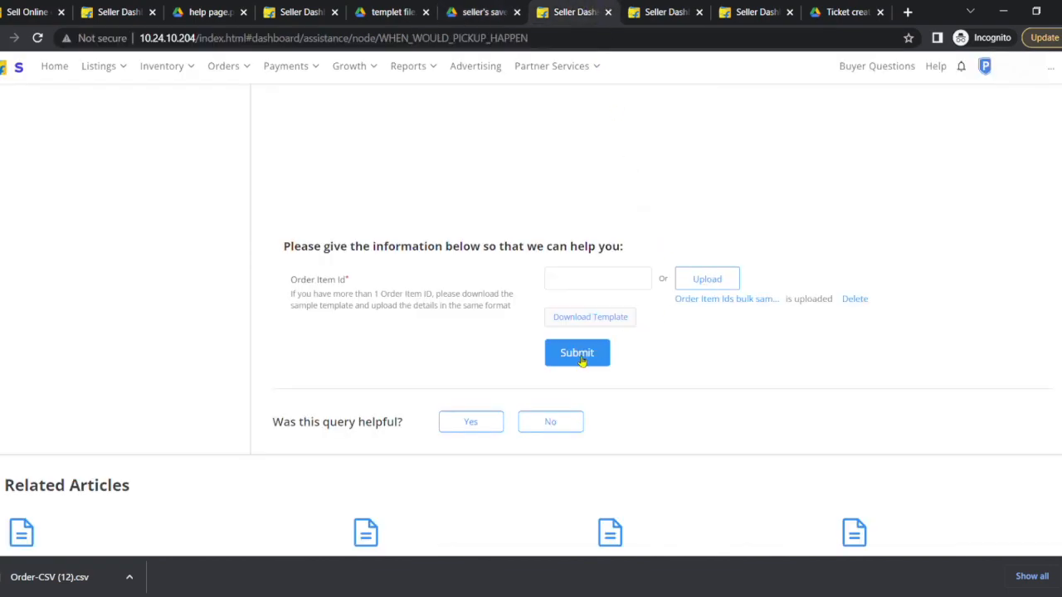
Review the submitted results: Ticket creation order sheet, Order id status and the status table
key("ctrl+Tab")
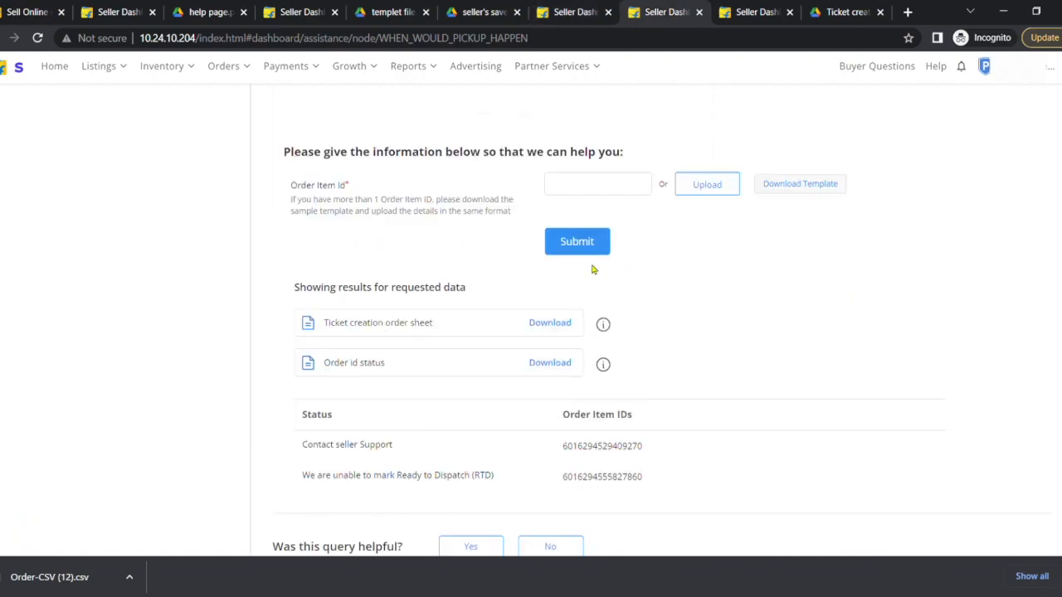
triple_click(399, 332)
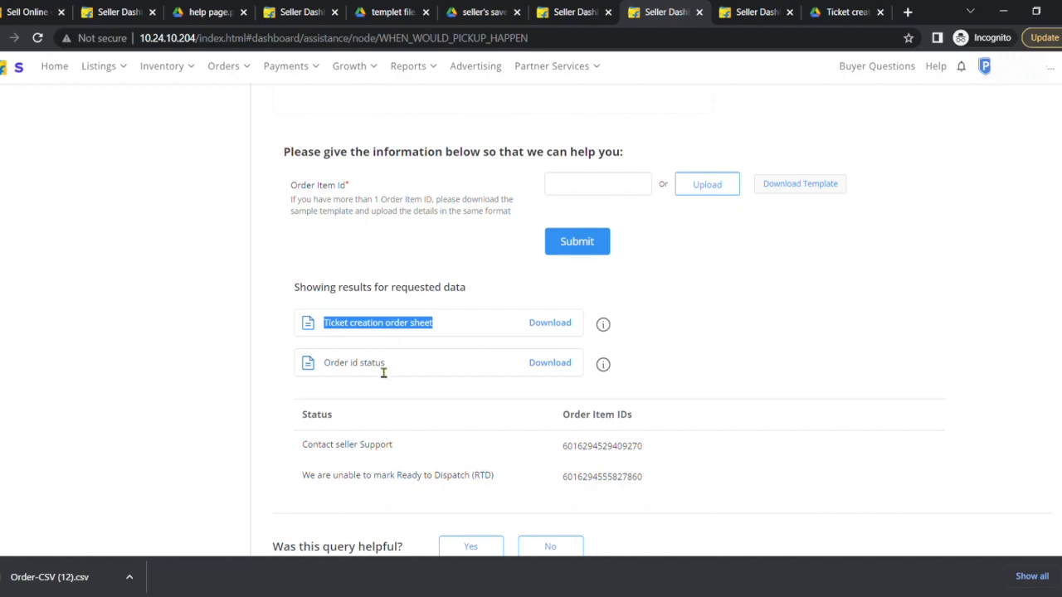
triple_click(383, 371)
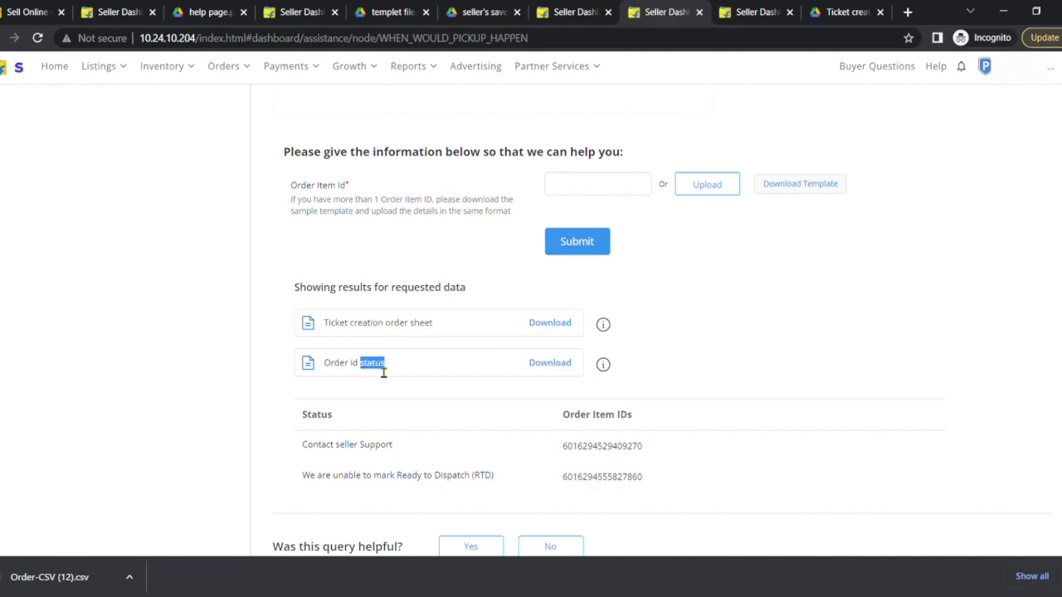
left_click(469, 256)
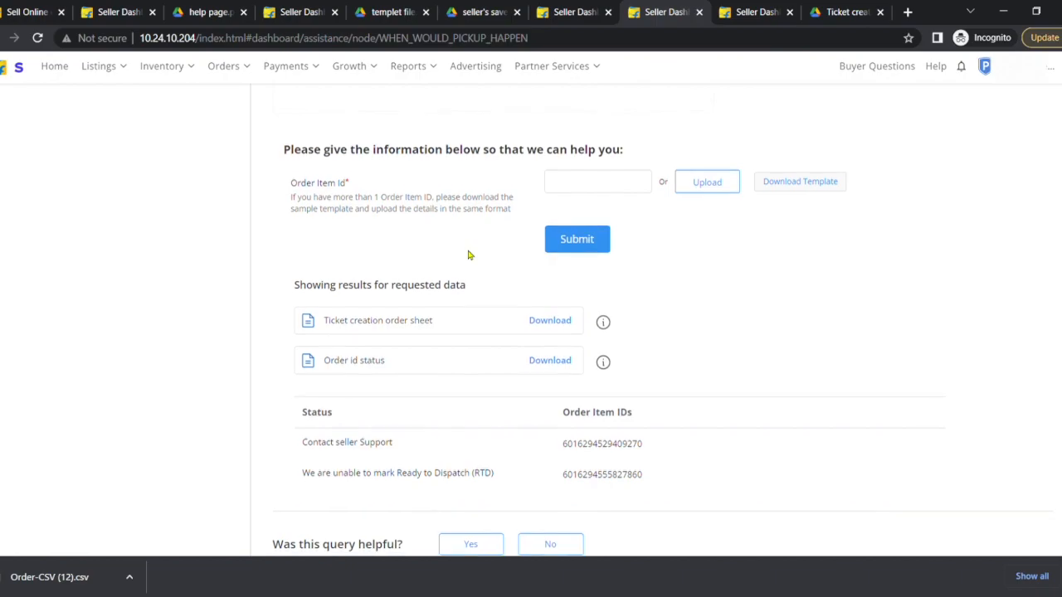
scroll(468, 256, "down", 1)
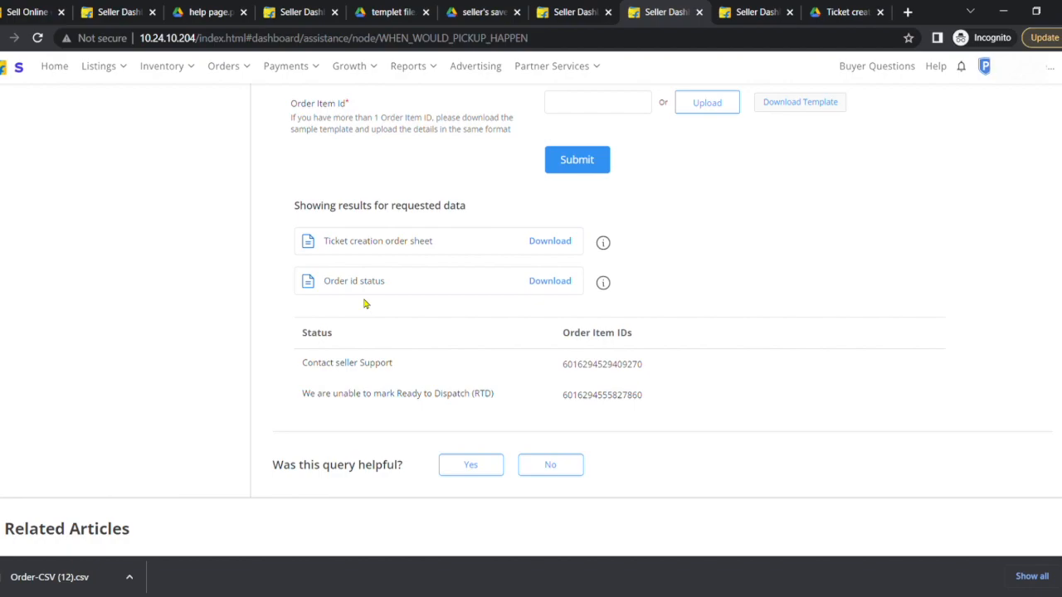
triple_click(370, 249)
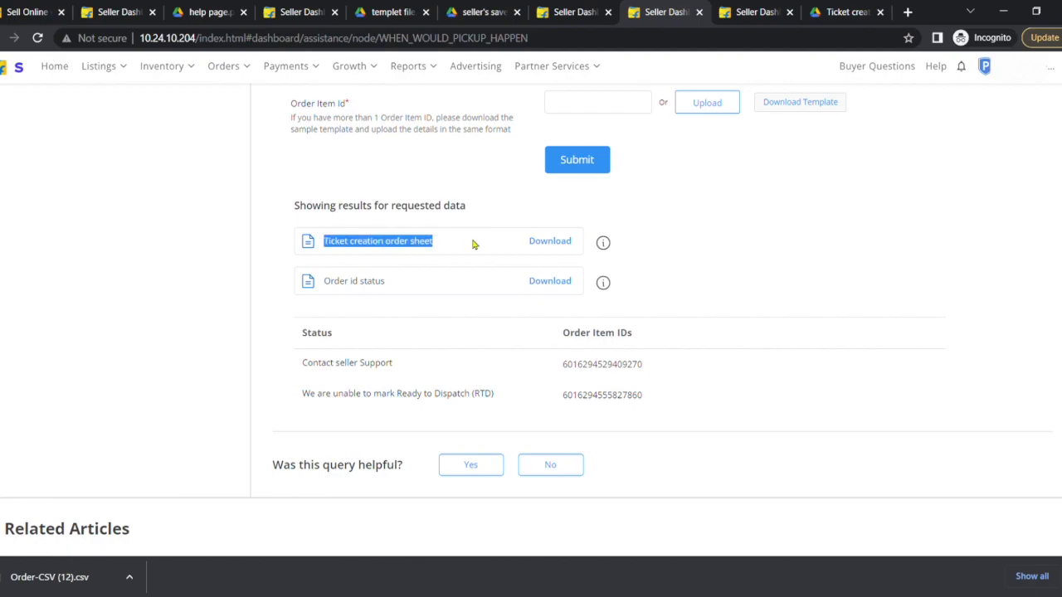
Answer 'Was this query helpful?' with No
left_click(376, 473)
triple_click(376, 473)
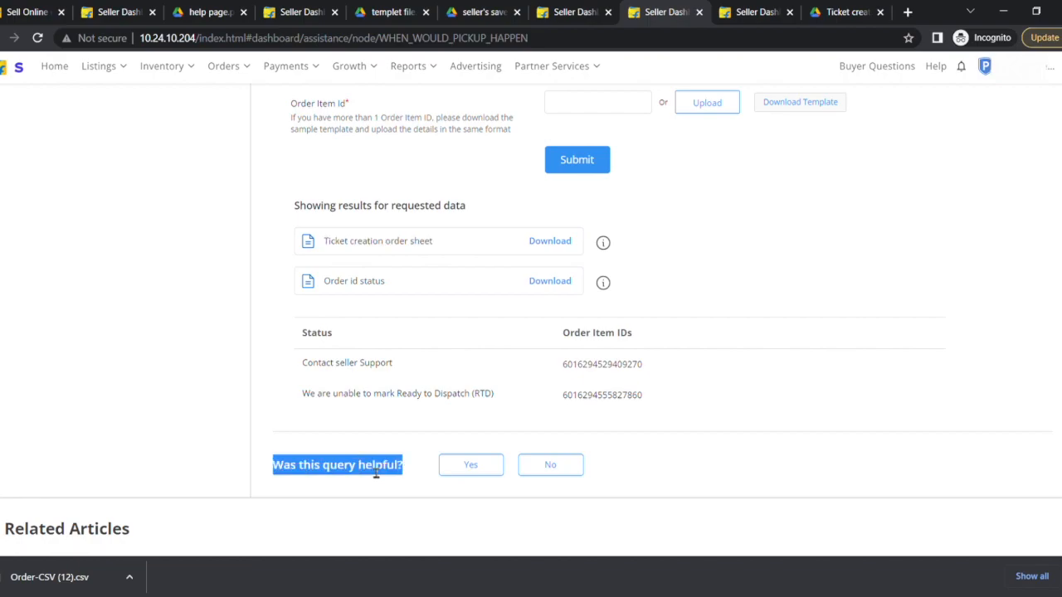
left_click(562, 467)
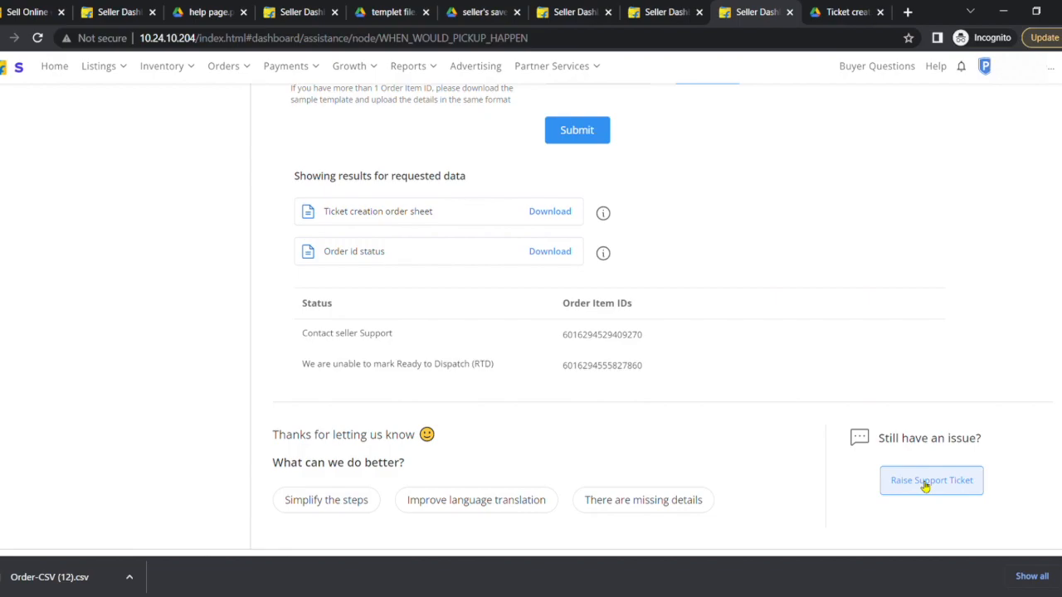
View the support ticket form screenshot with the ticket creation order sheet attached
key("ctrl+Tab")
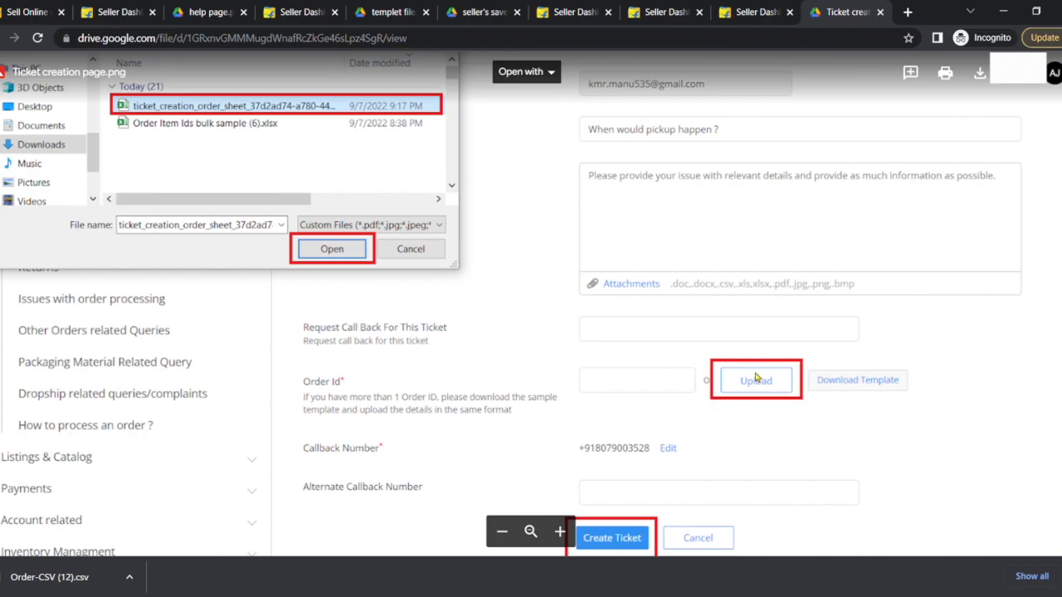